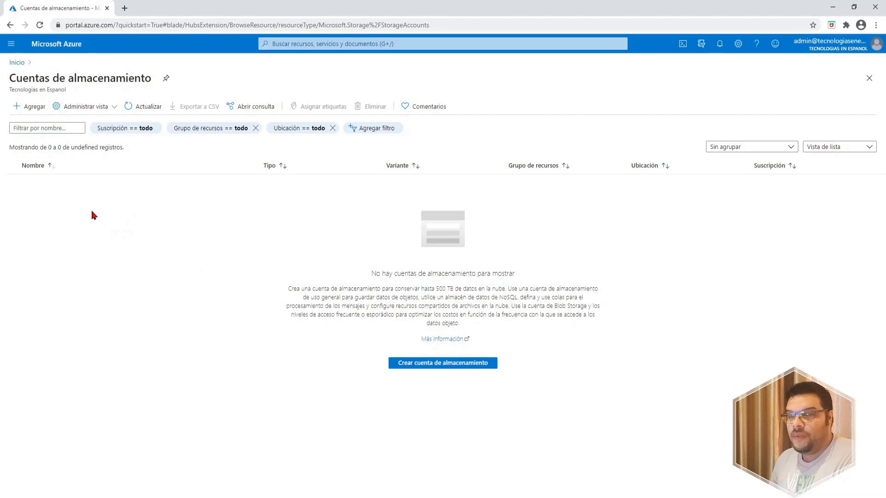
Start a new storage account and create a resource group named almacenamiento for it.
{"action": "left_click", "coordinate": [29, 107]}
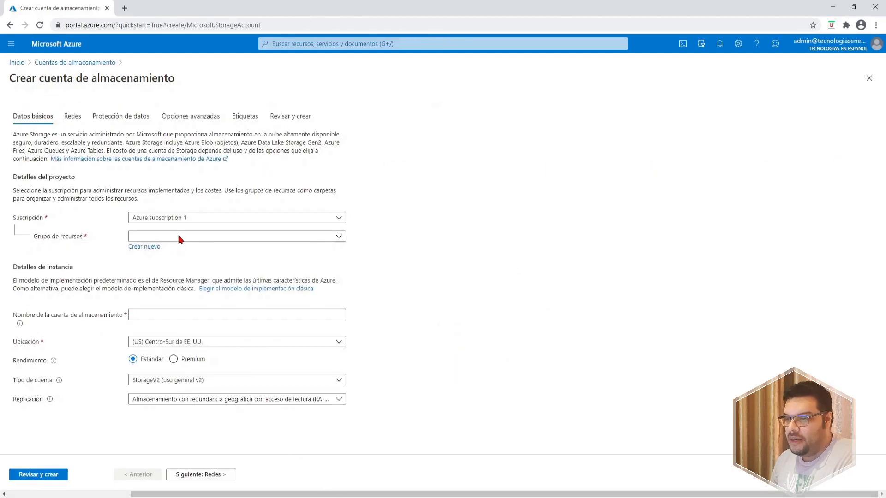
{"action": "left_click", "coordinate": [180, 237]}
{"action": "left_click", "coordinate": [179, 238]}
{"action": "left_click", "coordinate": [144, 247]}
{"action": "type", "text": "T"}
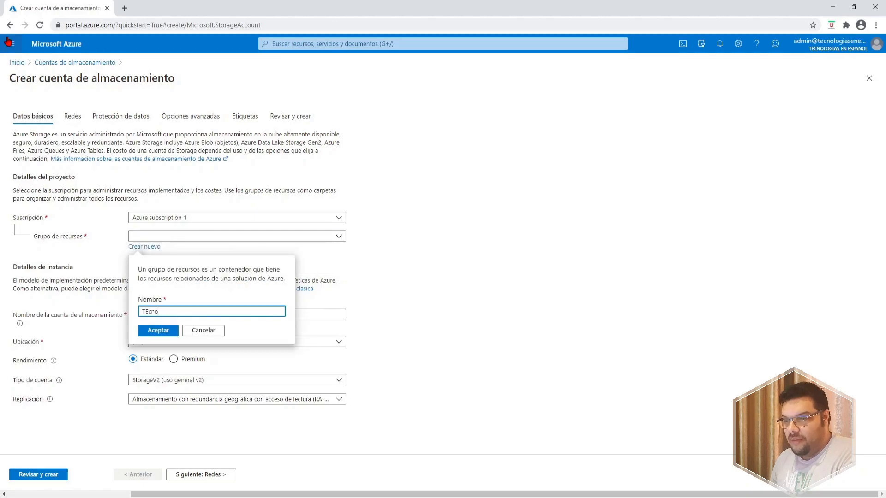
{"action": "key", "text": "BackSpace"}
{"action": "key", "text": "BackSpace"}
{"action": "key", "text": "BackSpace"}
{"action": "key", "text": "BackSpace"}
{"action": "key", "text": "BackSpace"}
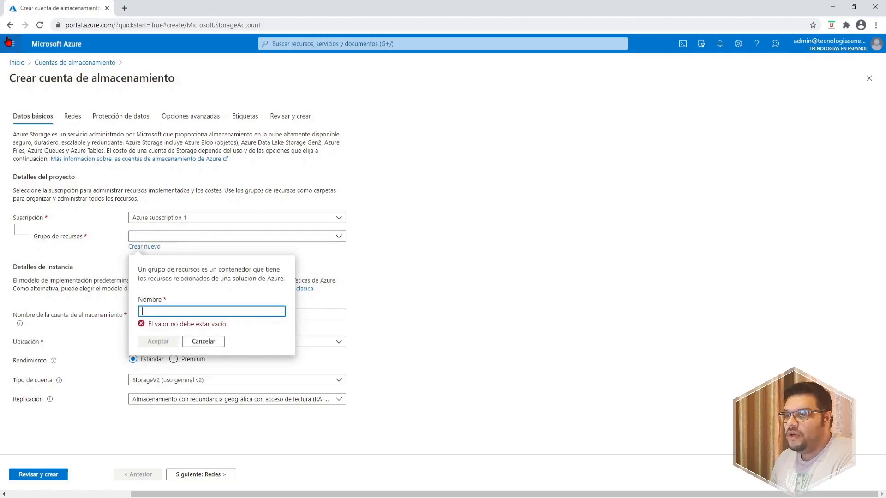
{"action": "type", "text": "al"}
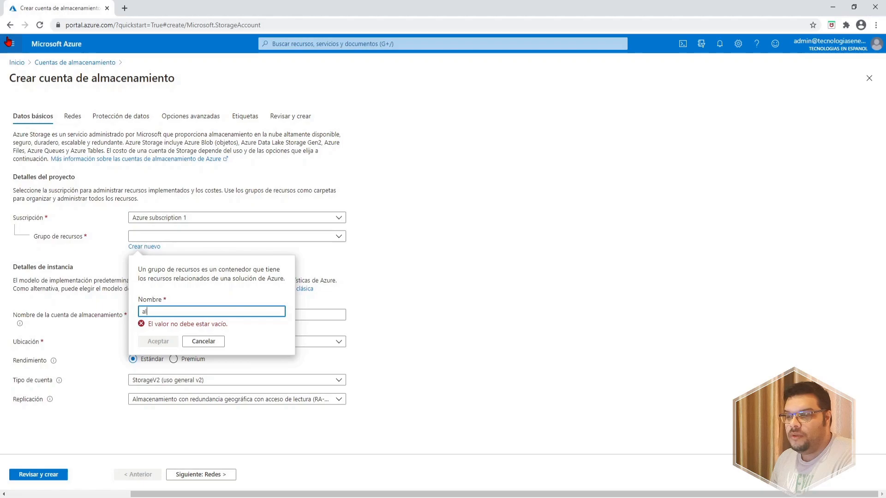
{"action": "type", "text": "macenamiento"}
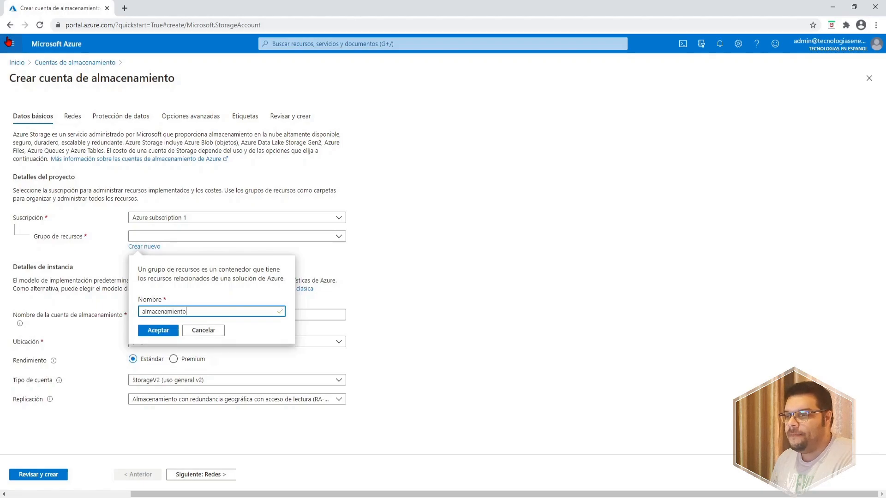
{"action": "left_click", "coordinate": [151, 331]}
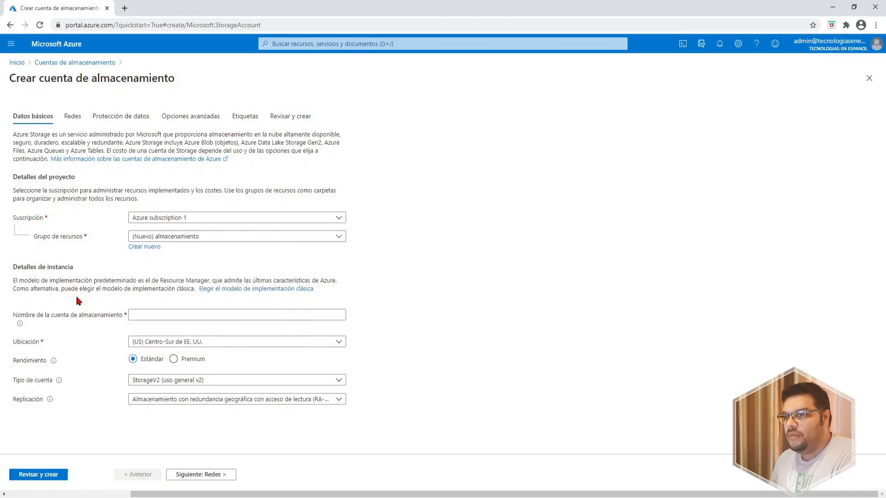
Name the storage account pruebadealmacenamiento1.
{"action": "left_click", "coordinate": [159, 318]}
{"action": "type", "text": "pruebadealn"}
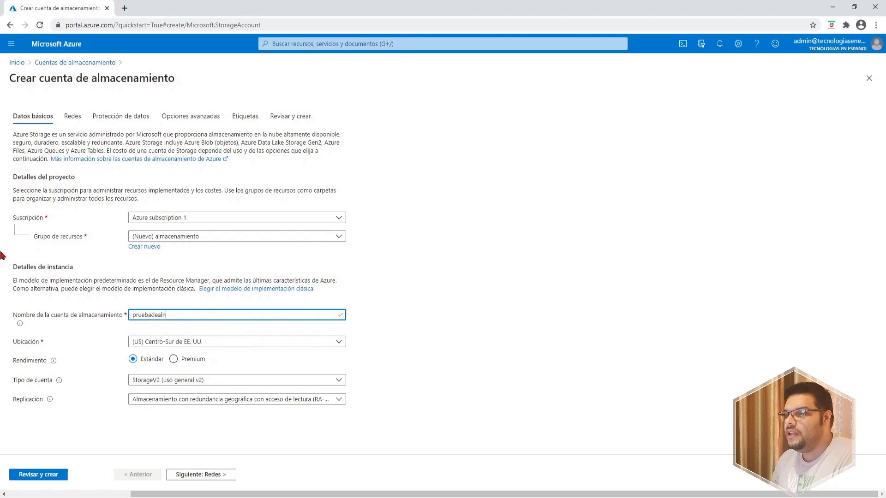
{"action": "key", "text": "BackSpace"}
{"action": "type", "text": "macenamiento"}
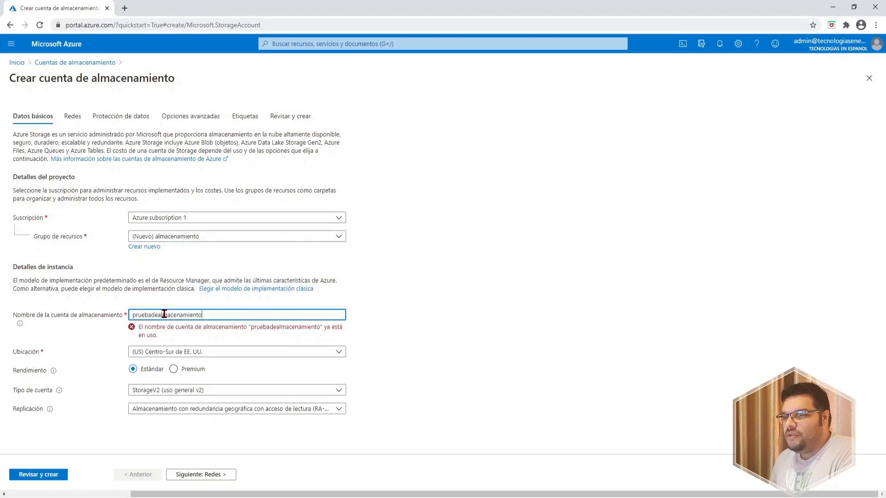
{"action": "type", "text": "1"}
{"action": "left_click", "coordinate": [413, 320]}
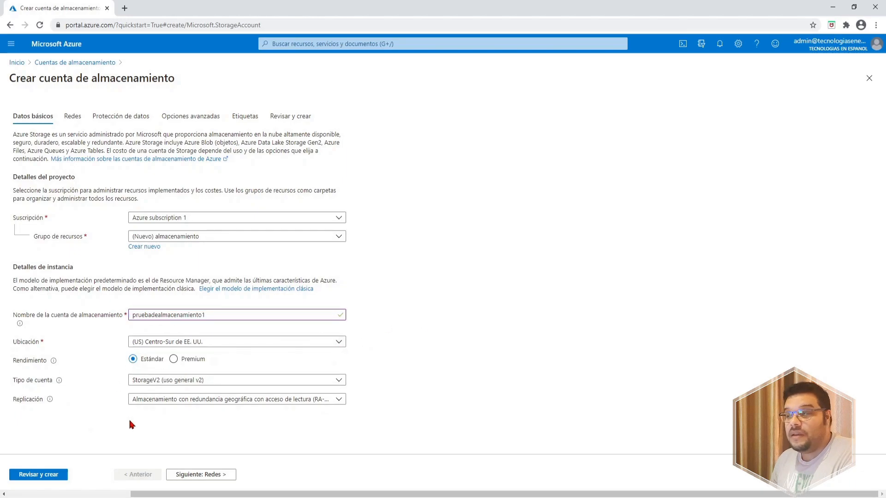
Set the account's replication to Almacenamiento con redundancia local (LRS).
{"action": "left_click", "coordinate": [209, 379]}
{"action": "left_click", "coordinate": [209, 379]}
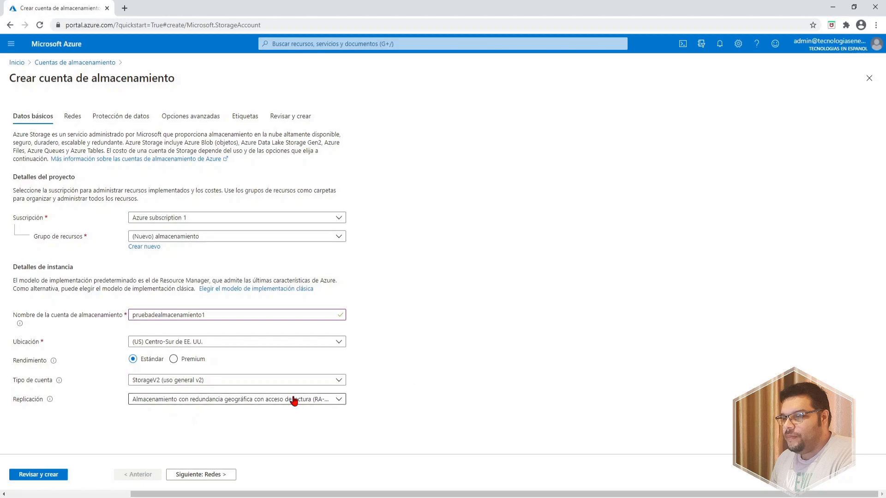
{"action": "left_click", "coordinate": [244, 402]}
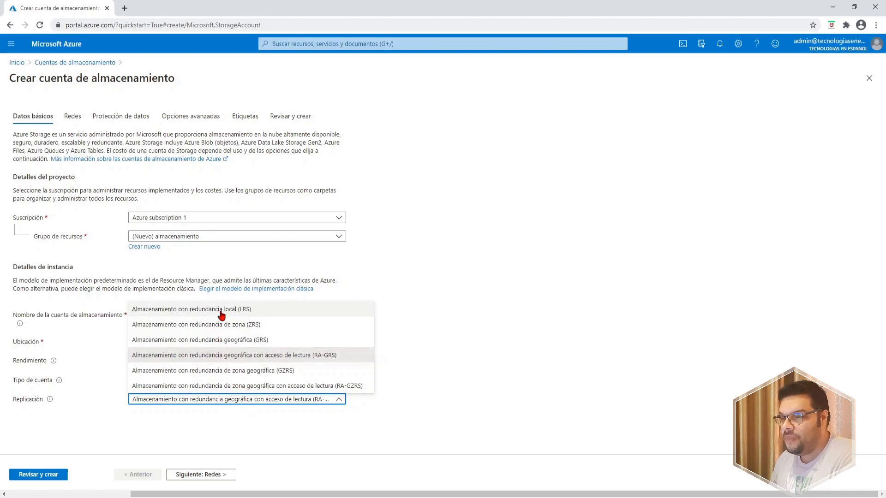
{"action": "left_click", "coordinate": [245, 310]}
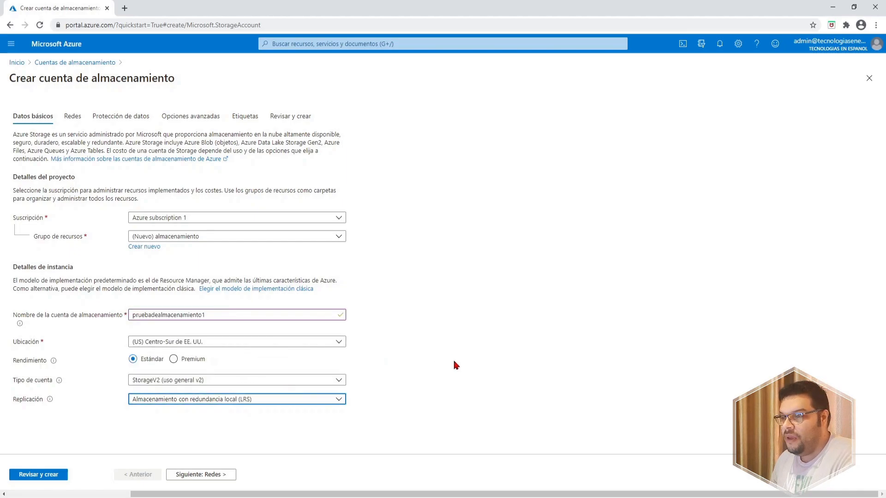
Go through the network, data protection, advanced and tag settings with their defaults, and create the storage account.
{"action": "left_click", "coordinate": [191, 478]}
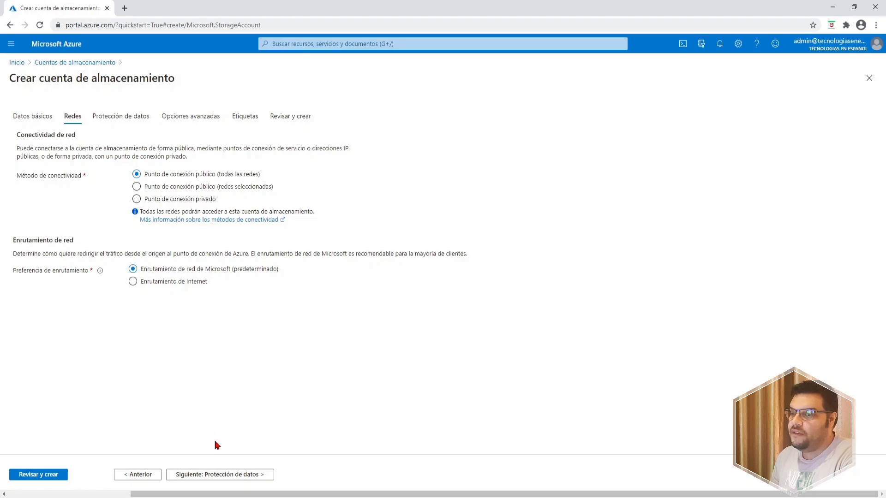
{"action": "left_click", "coordinate": [241, 475]}
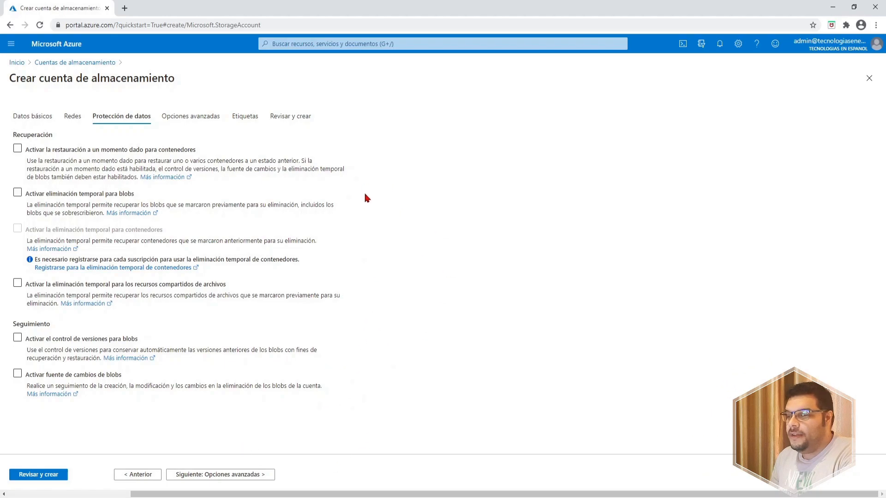
{"action": "left_click", "coordinate": [253, 475]}
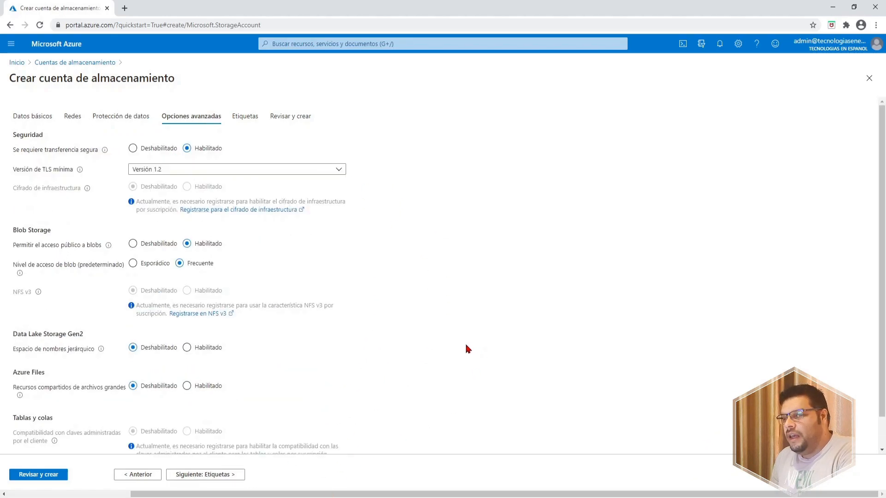
{"action": "left_click", "coordinate": [218, 170]}
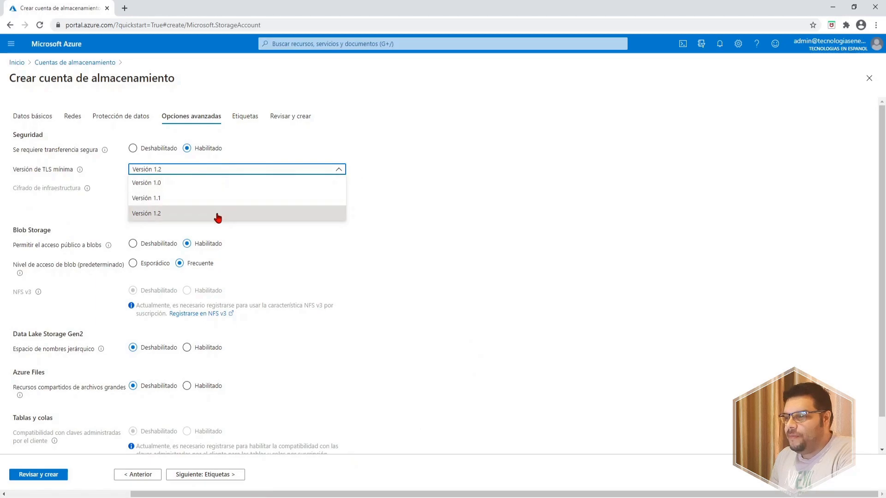
{"action": "left_click", "coordinate": [421, 173]}
{"action": "scroll", "coordinate": [422, 235], "scroll_direction": "down", "scroll_amount": 1}
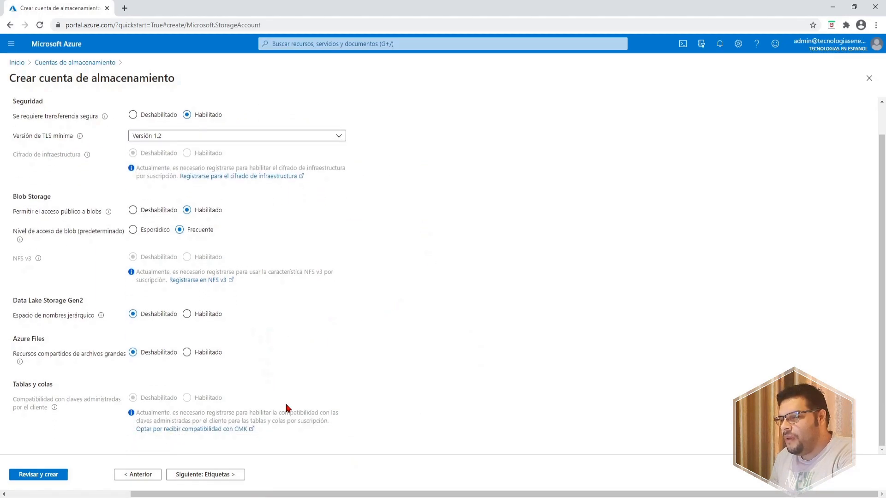
{"action": "left_click", "coordinate": [230, 475]}
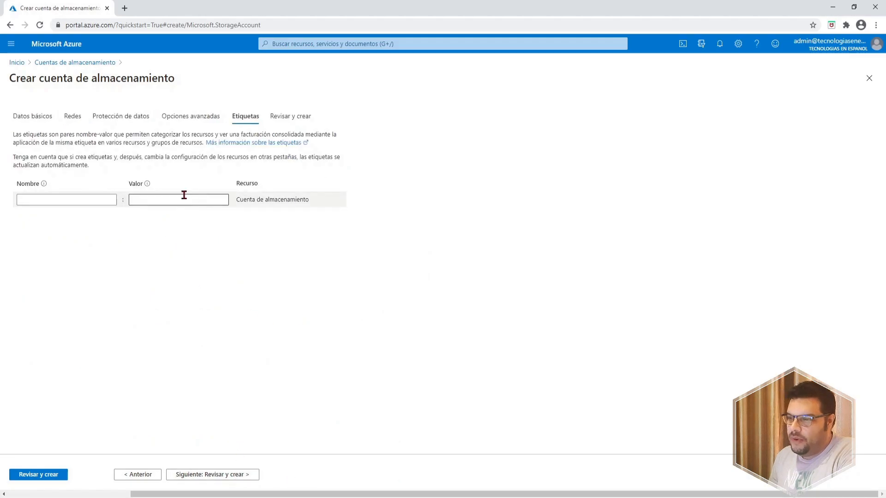
{"action": "left_click", "coordinate": [210, 476]}
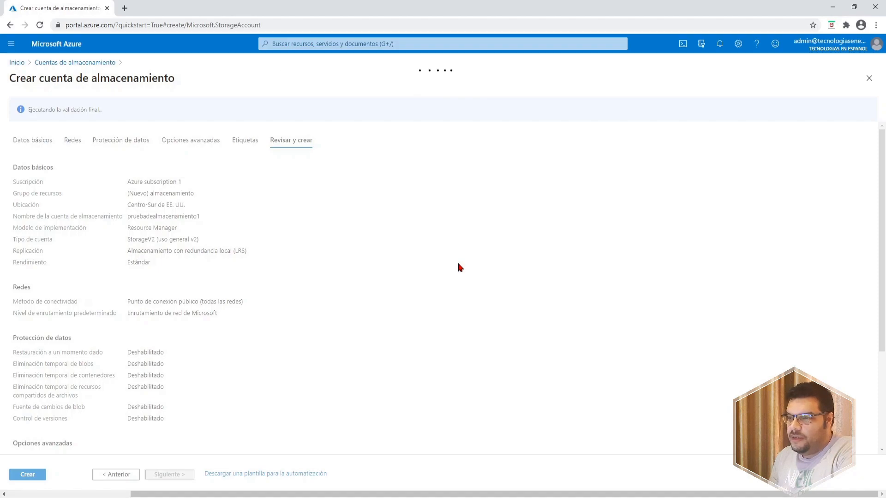
{"action": "left_click", "coordinate": [28, 474]}
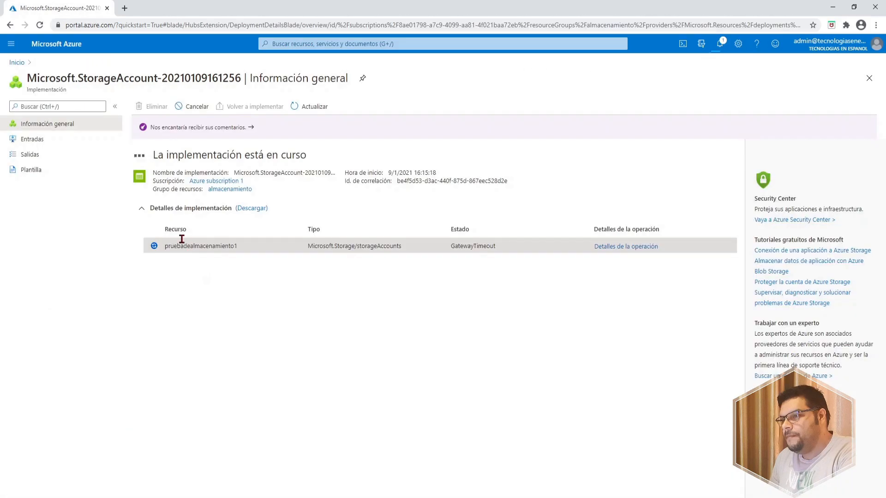
Return to the storage accounts list, refresh it and open the pruebadealmacenamiento1 account.
{"action": "left_click", "coordinate": [18, 63]}
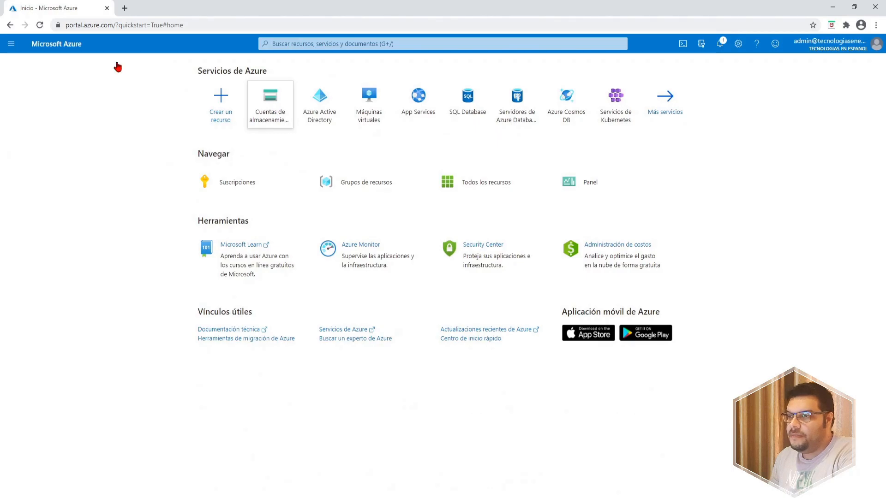
{"action": "left_click", "coordinate": [11, 44]}
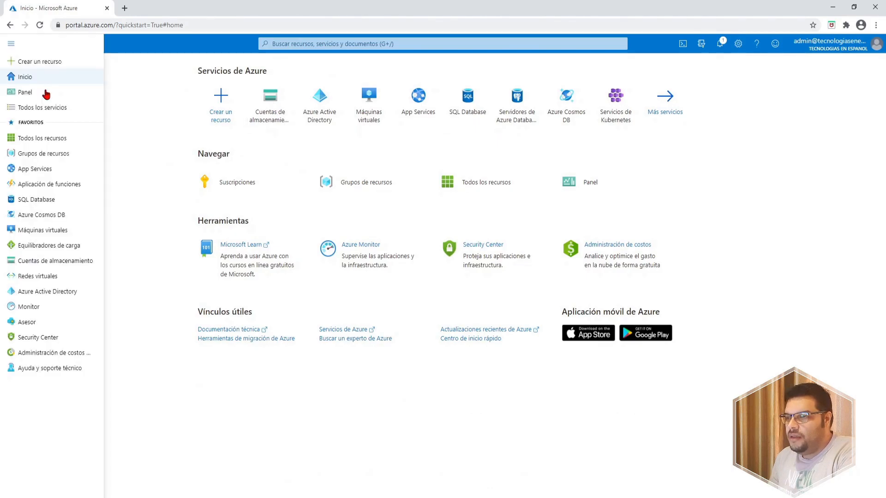
{"action": "left_click", "coordinate": [151, 270]}
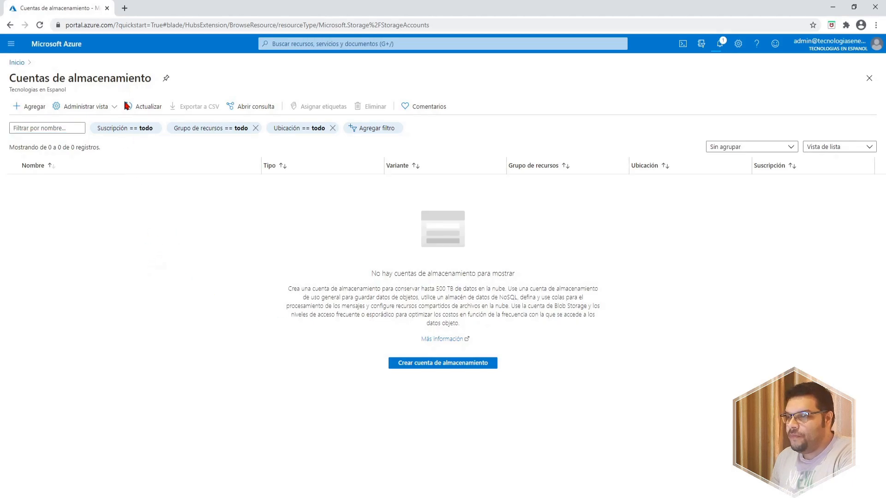
{"action": "left_click", "coordinate": [149, 106]}
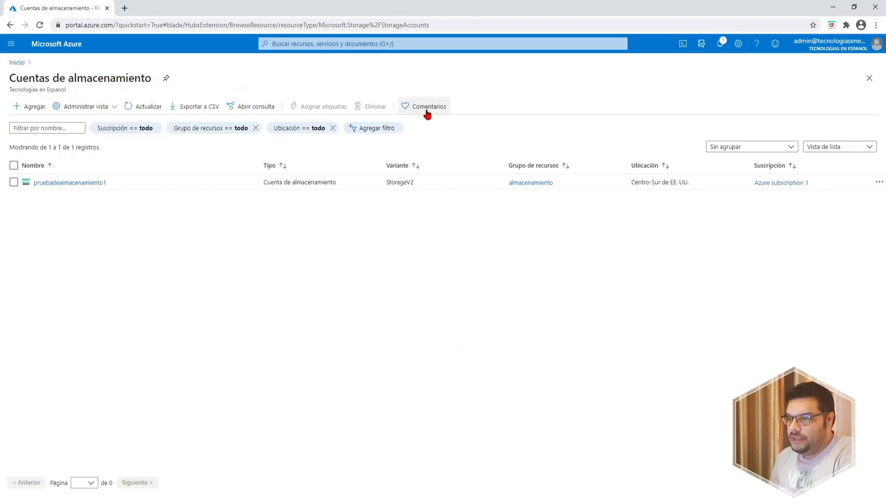
{"action": "left_click", "coordinate": [89, 183]}
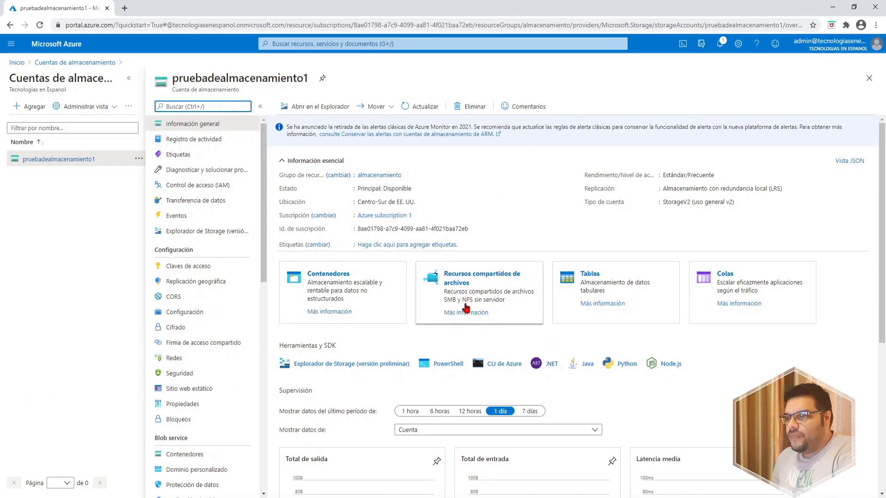
Start a new file share in the account's Recursos compartidos de archivos section and name it foldercompartidoenazure.
{"action": "scroll", "coordinate": [228, 318], "scroll_direction": "down", "scroll_amount": 1}
{"action": "scroll", "coordinate": [230, 319], "scroll_direction": "down", "scroll_amount": 3}
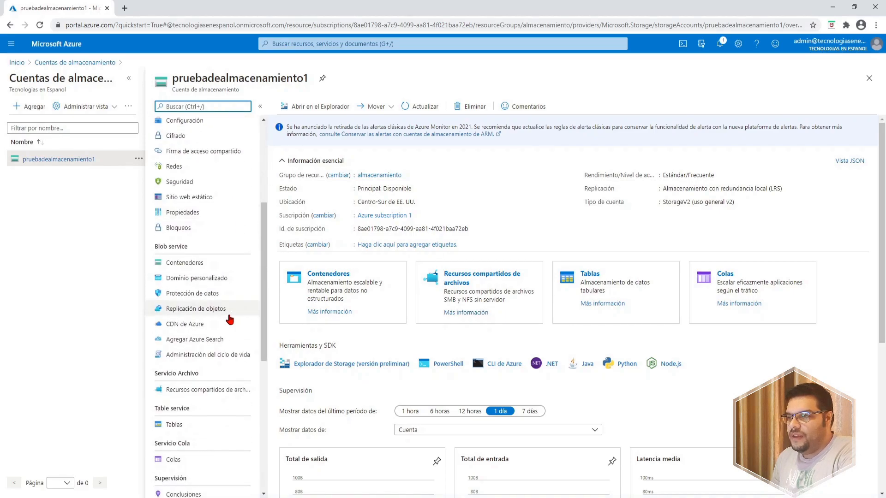
{"action": "scroll", "coordinate": [229, 319], "scroll_direction": "down", "scroll_amount": 2}
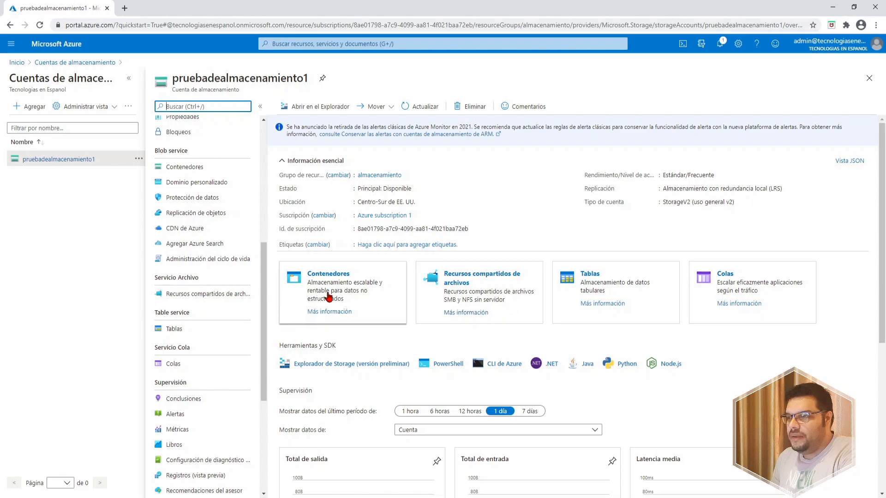
{"action": "left_click", "coordinate": [212, 296]}
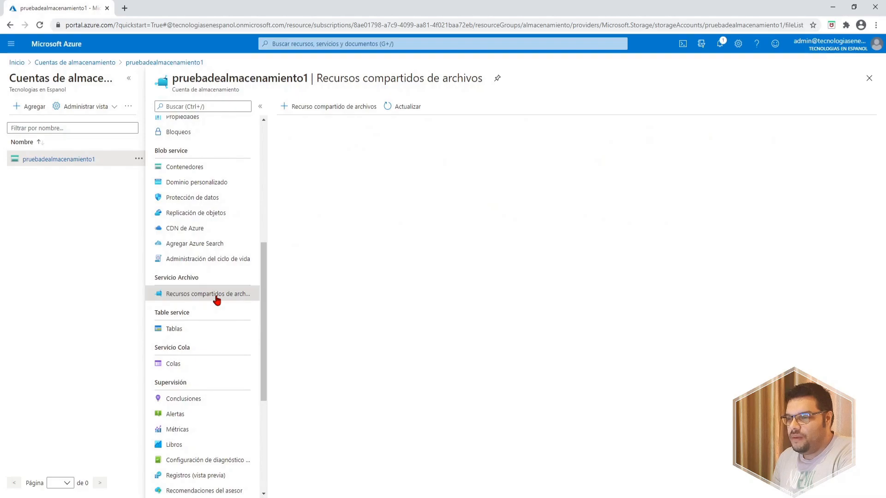
{"action": "scroll", "coordinate": [217, 300], "scroll_direction": "up", "scroll_amount": 1}
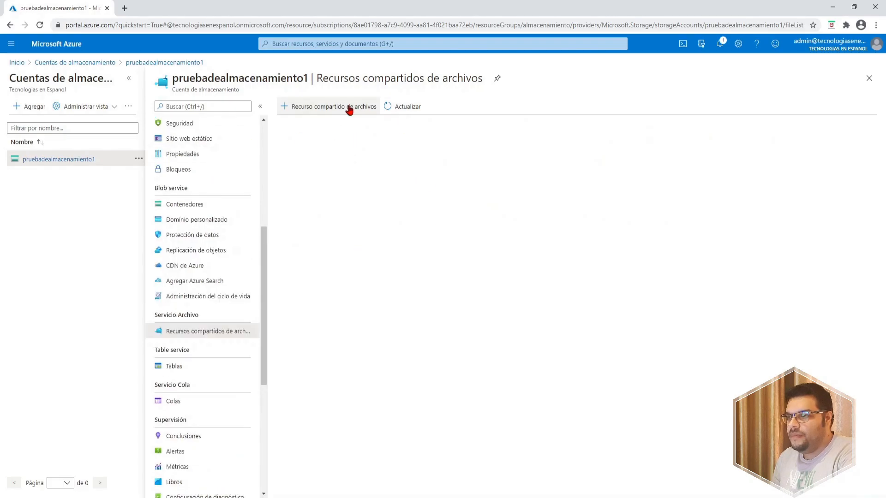
{"action": "left_click", "coordinate": [349, 107]}
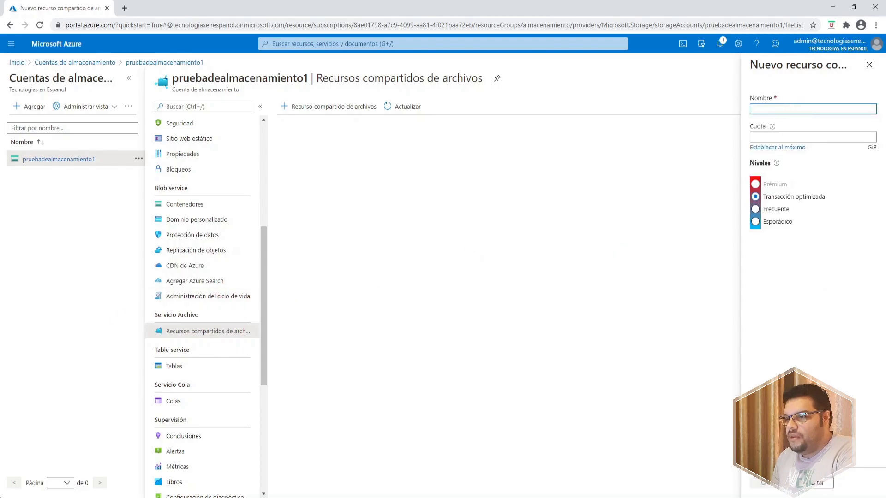
{"action": "type", "text": "foldercompartido enazure"}
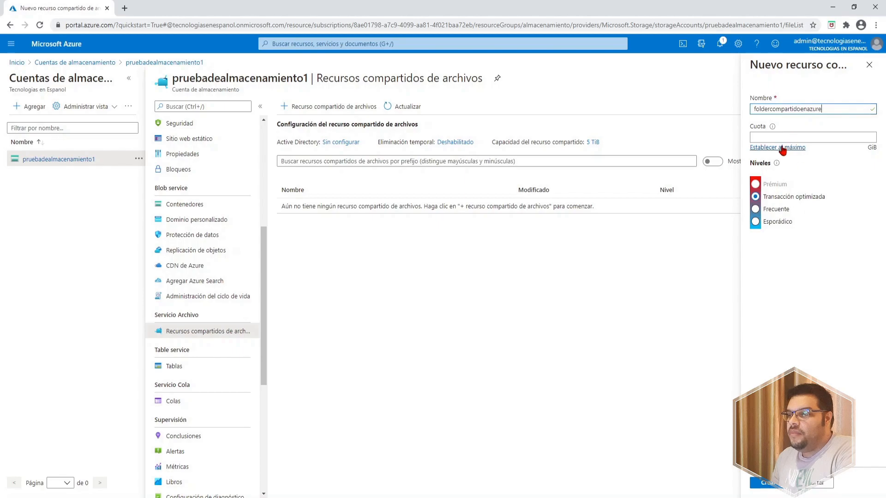
Set the new file share's quota to 50 GiB and its tier to Transacción optimizada.
{"action": "left_click", "coordinate": [767, 137]}
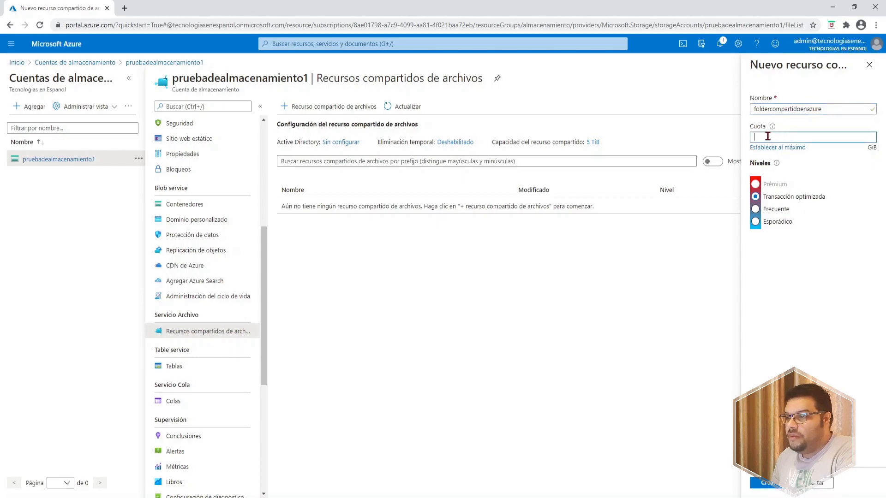
{"action": "type", "text": "850"}
{"action": "key", "text": "BackSpace"}
{"action": "key", "text": "BackSpace"}
{"action": "key", "text": "BackSpace"}
{"action": "type", "text": "50"}
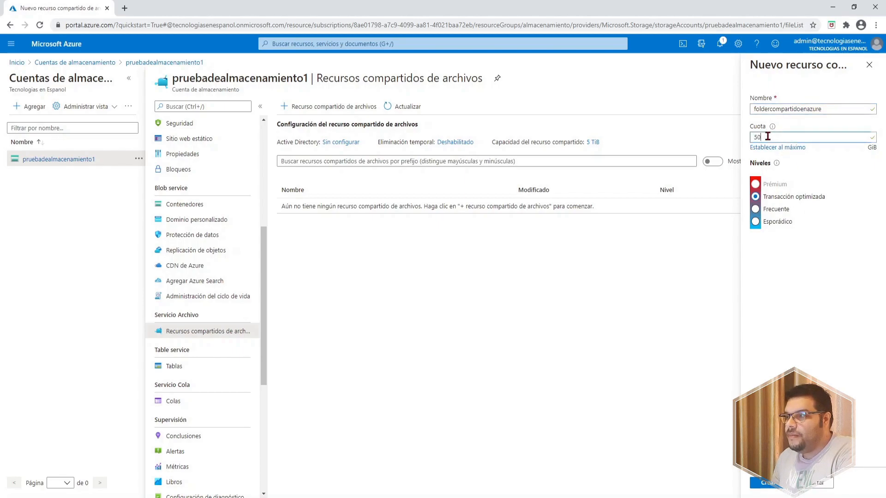
{"action": "left_click", "coordinate": [768, 223]}
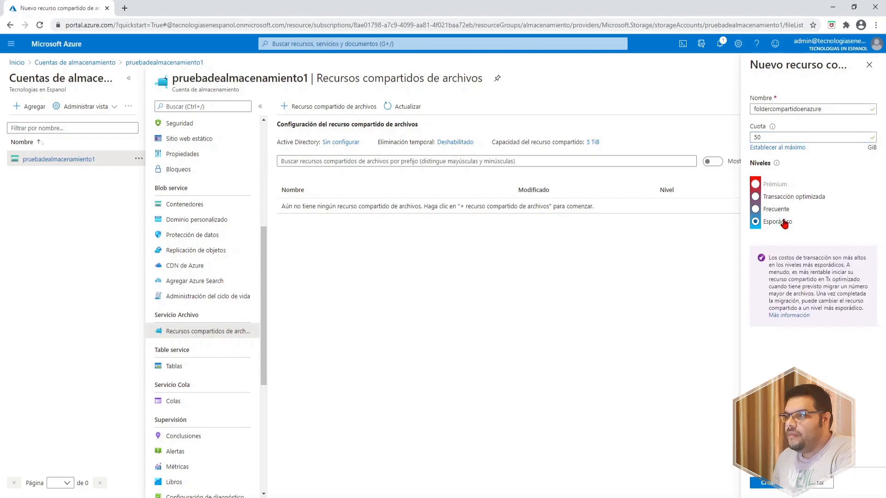
{"action": "left_click", "coordinate": [770, 212]}
{"action": "left_click", "coordinate": [800, 201]}
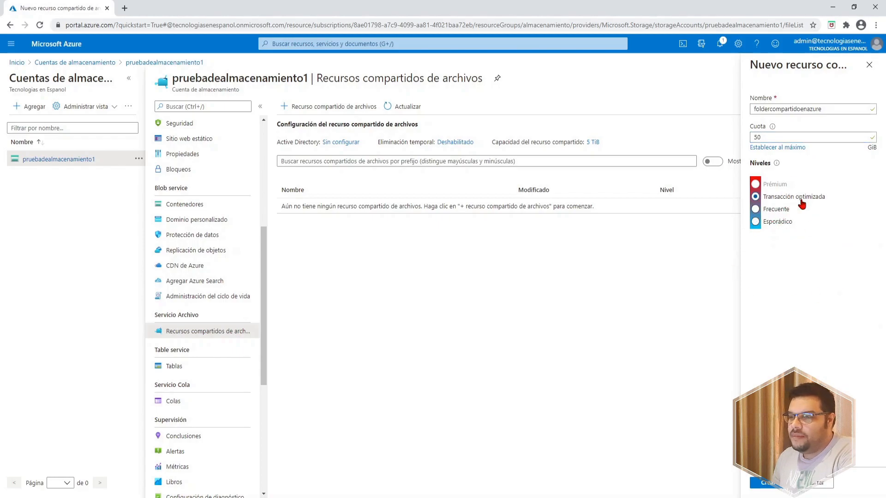
Create the configured file share and open foldercompartidoenazure from the file share list.
{"action": "left_click", "coordinate": [766, 482]}
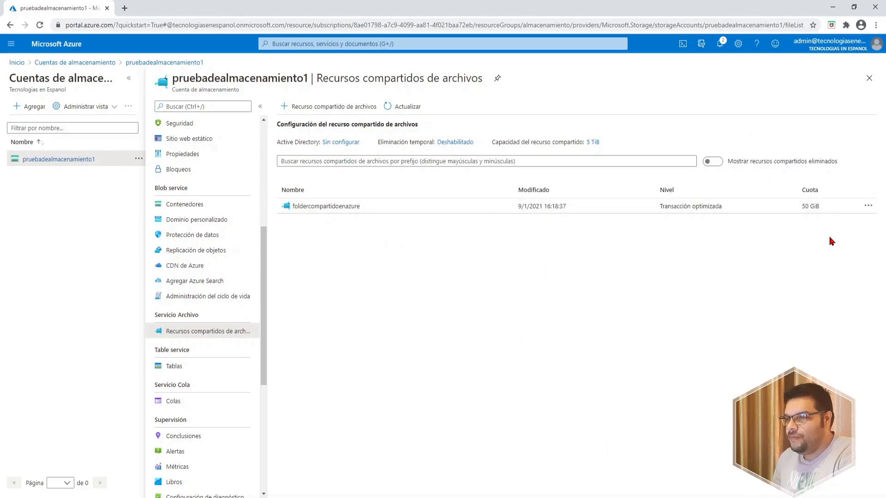
{"action": "left_click", "coordinate": [868, 206]}
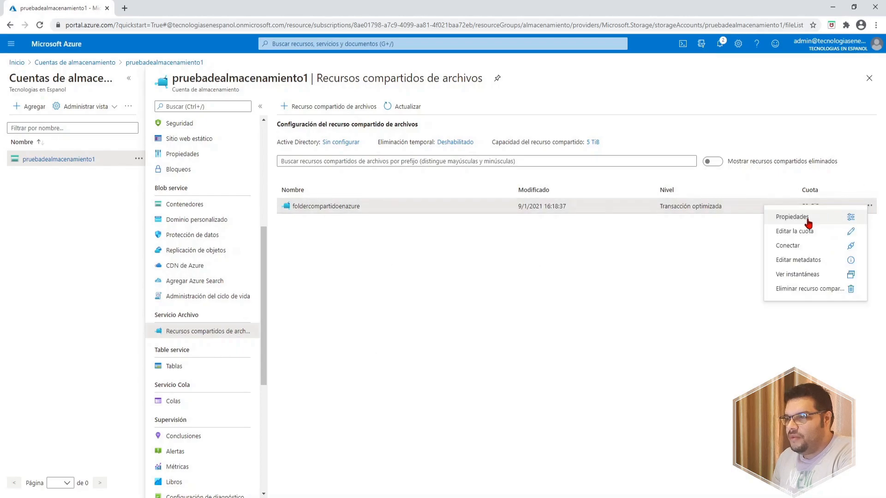
{"action": "left_click", "coordinate": [525, 272]}
{"action": "left_click", "coordinate": [326, 206]}
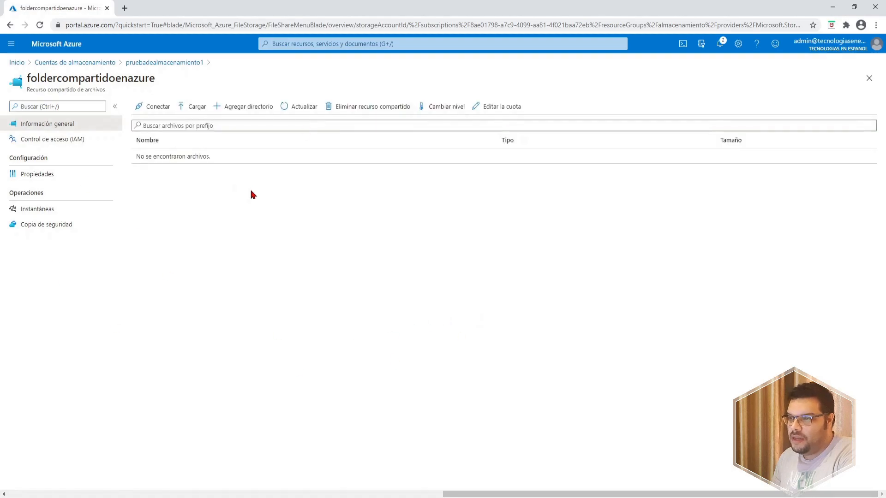
Open the share's Windows connection settings and copy the PowerShell script for drive Z with storage account key authentication.
{"action": "left_click", "coordinate": [152, 107]}
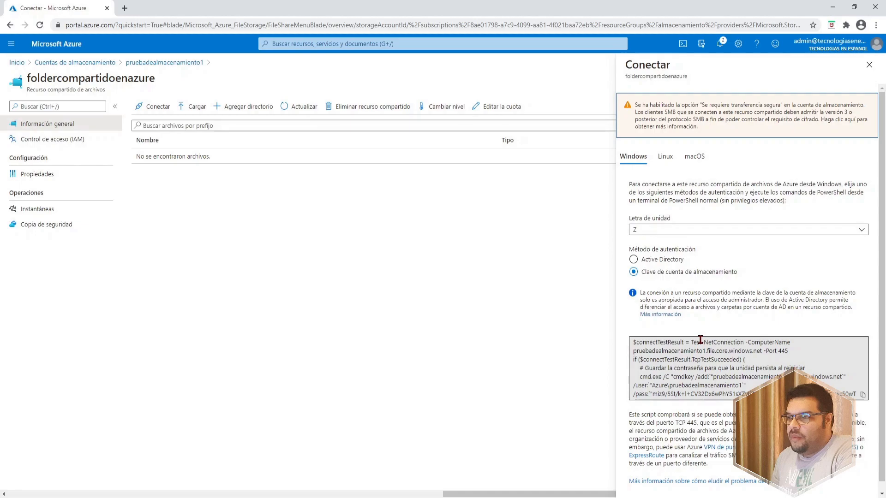
{"action": "scroll", "coordinate": [729, 332], "scroll_direction": "down", "scroll_amount": 1}
{"action": "scroll", "coordinate": [731, 367], "scroll_direction": "up", "scroll_amount": 1}
{"action": "left_click", "coordinate": [731, 376]}
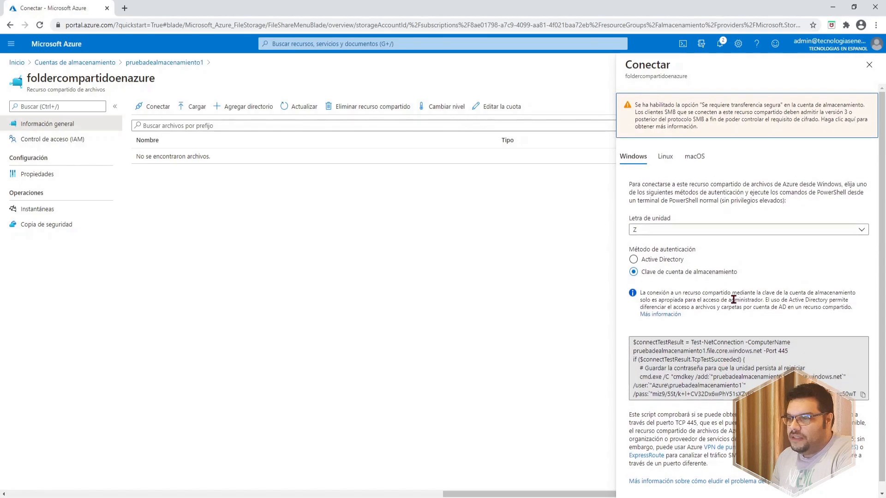
{"action": "left_click", "coordinate": [861, 396]}
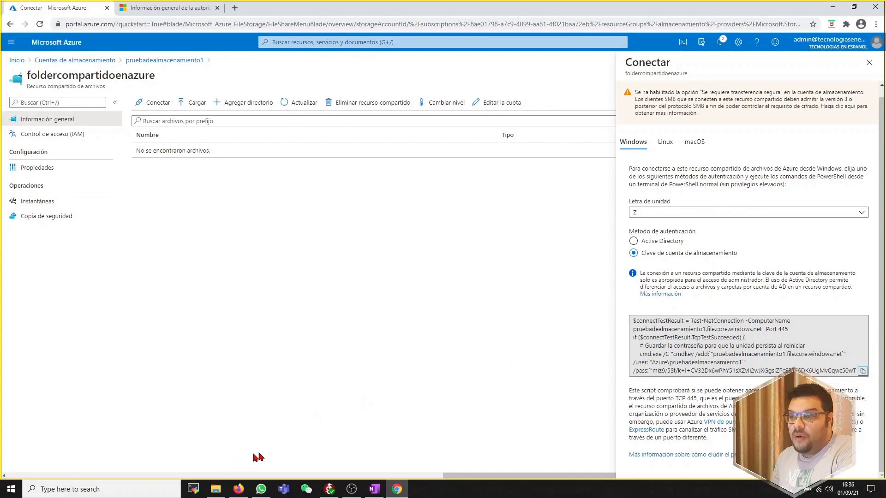
Switch to Windows PowerShell, paste the copied connection script containing the storage account key, and run it.
{"action": "left_click", "coordinate": [12, 488]}
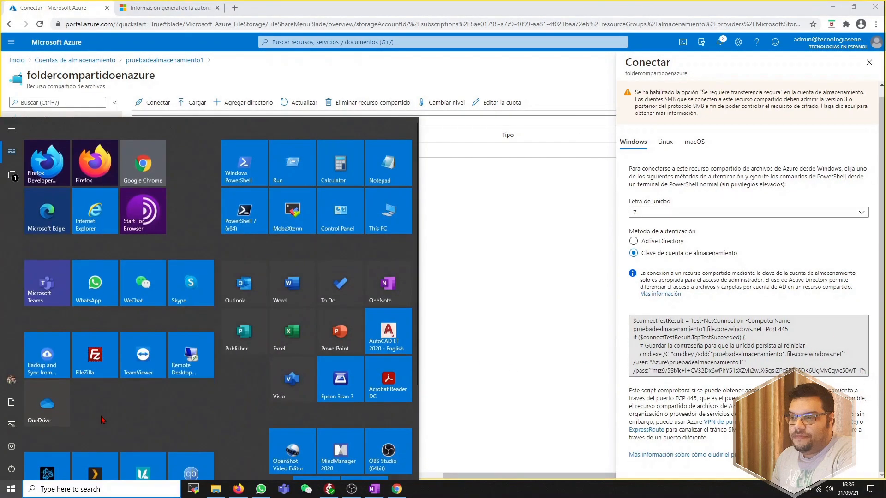
{"action": "left_click", "coordinate": [243, 177]}
{"action": "left_click_drag", "start_coordinate": [258, 80], "coordinate": [303, 82]}
{"action": "right_click", "coordinate": [214, 136]}
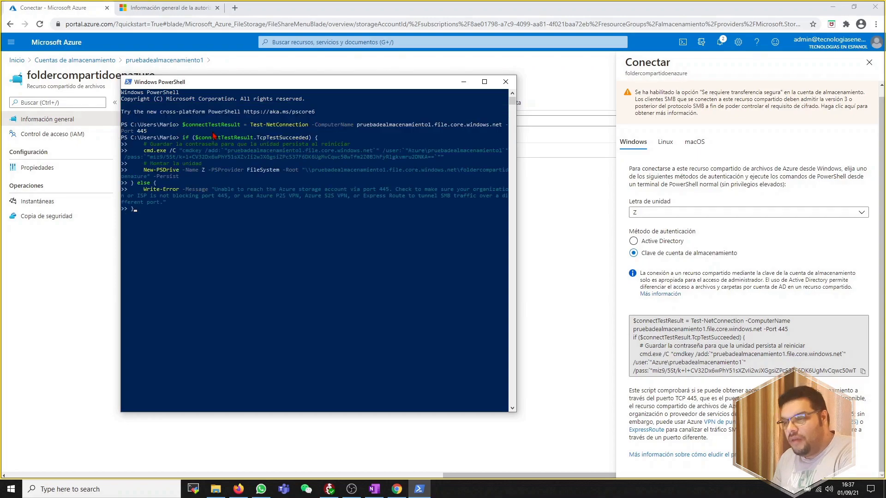
{"action": "key", "text": "Return"}
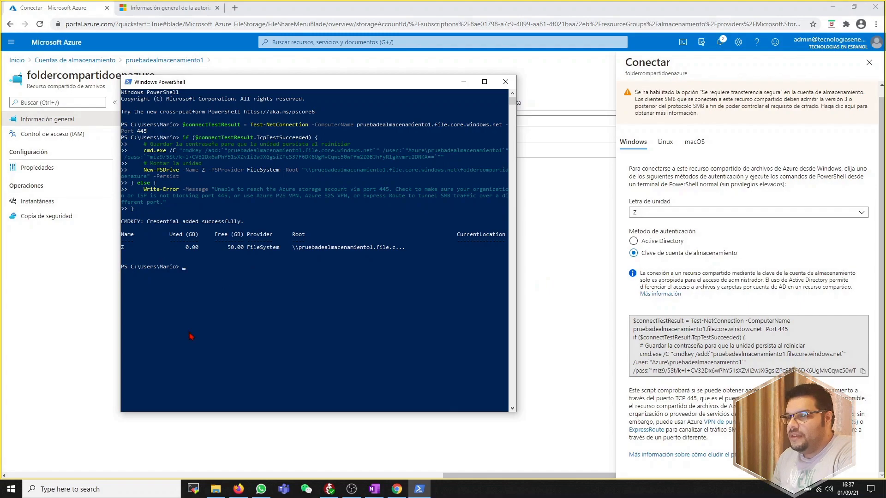
Switch to File Explorer, refresh This PC and open the foldercompartidoenazure network drive.
{"action": "left_click", "coordinate": [216, 489]}
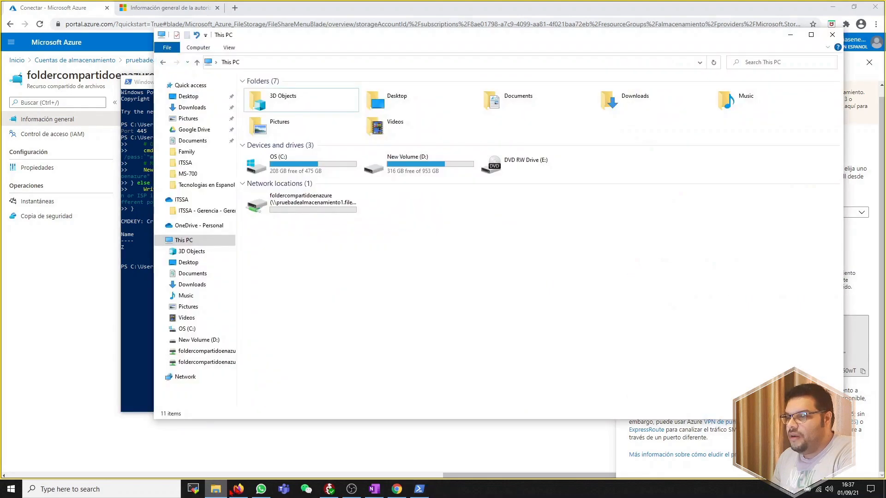
{"action": "right_click", "coordinate": [392, 280]}
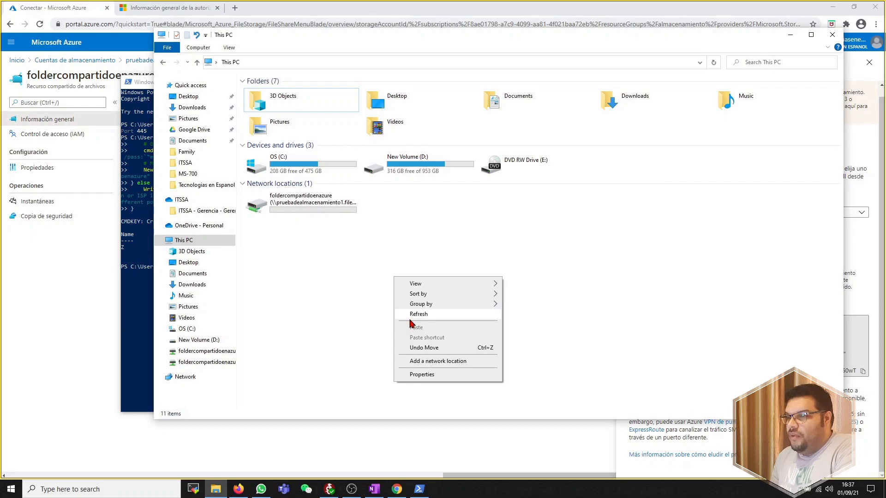
{"action": "left_click", "coordinate": [411, 317]}
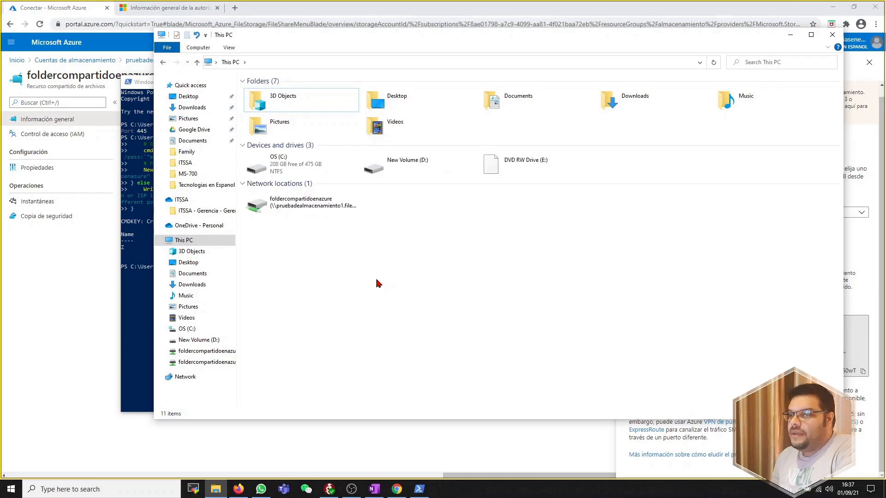
{"action": "left_click", "coordinate": [346, 202]}
{"action": "left_click", "coordinate": [295, 205]}
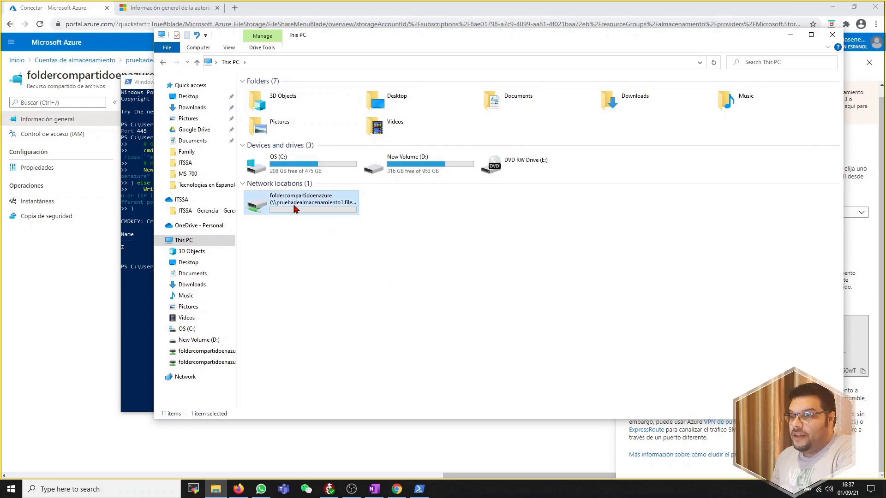
{"action": "double_click", "coordinate": [307, 206]}
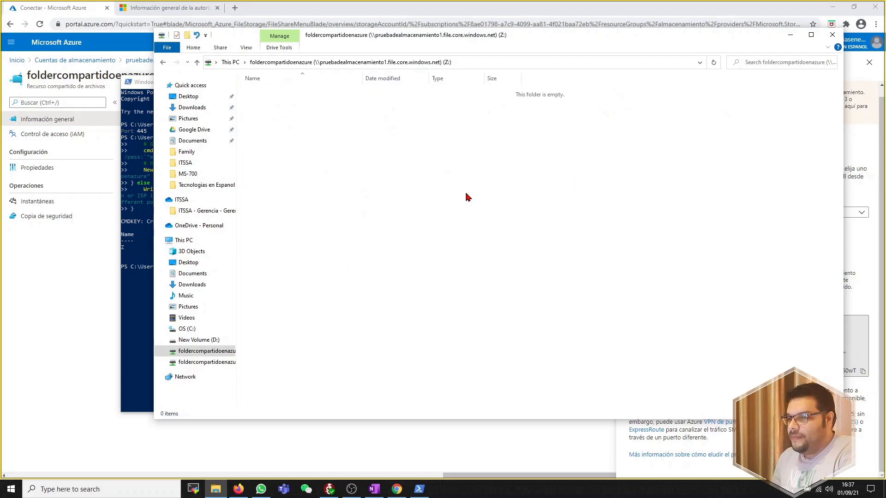
Create a new text document named prueba.txt in the foldercompartidoenazure network drive.
{"action": "right_click", "coordinate": [394, 181]}
{"action": "mouse_move", "coordinate": [485, 279]}
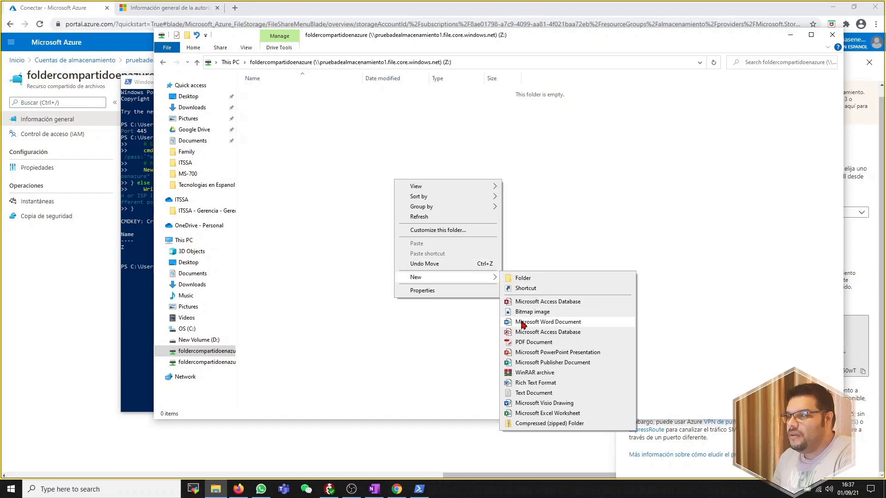
{"action": "left_click", "coordinate": [517, 393]}
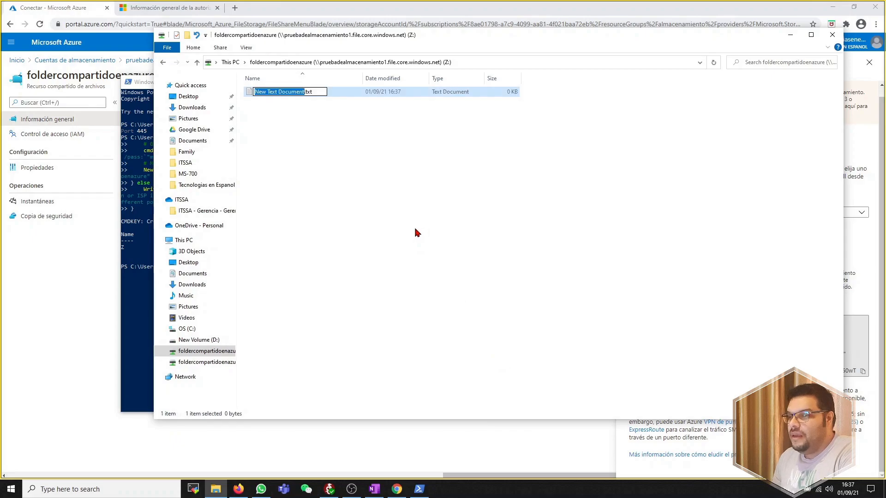
{"action": "type", "text": "prueba"}
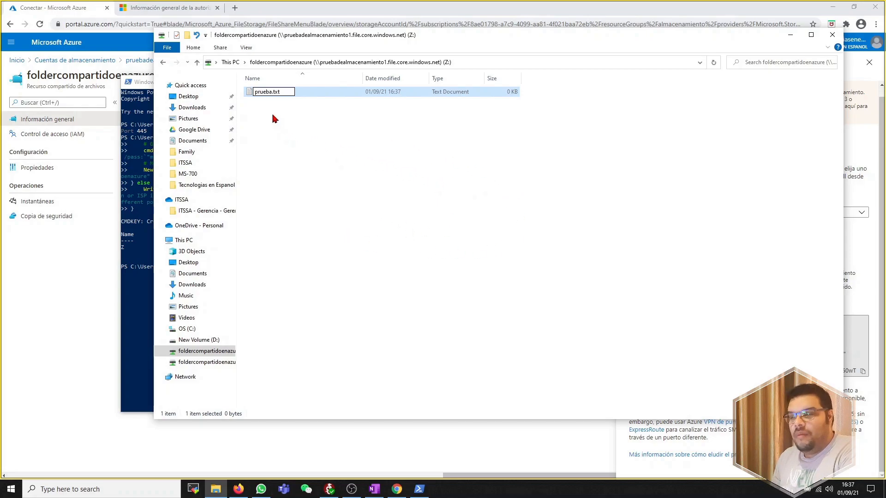
{"action": "key", "text": "Return"}
{"action": "left_click", "coordinate": [287, 189]}
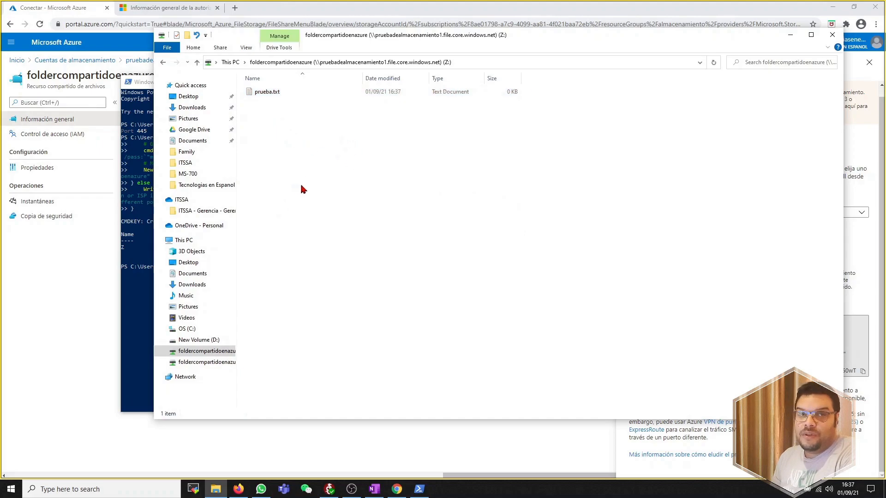
Return to the Azure portal in Chrome, close the connection settings and refresh the share's file list.
{"action": "mouse_move", "coordinate": [397, 488]}
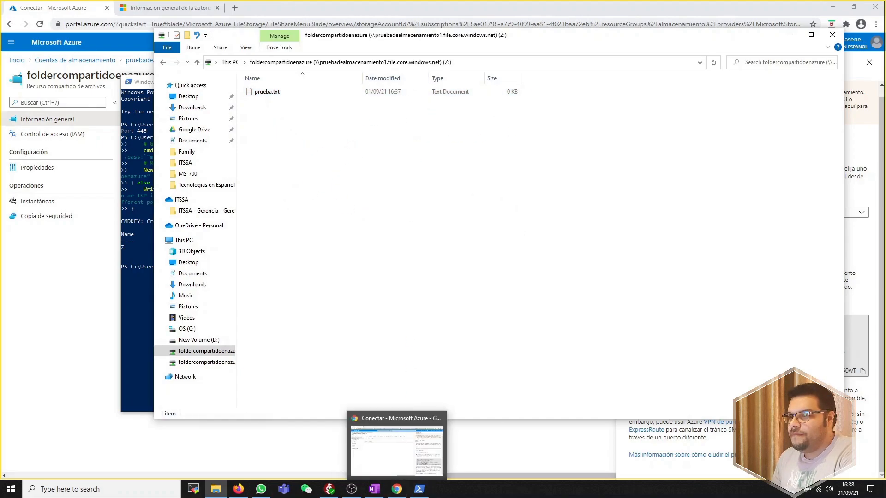
{"action": "left_click", "coordinate": [497, 488]}
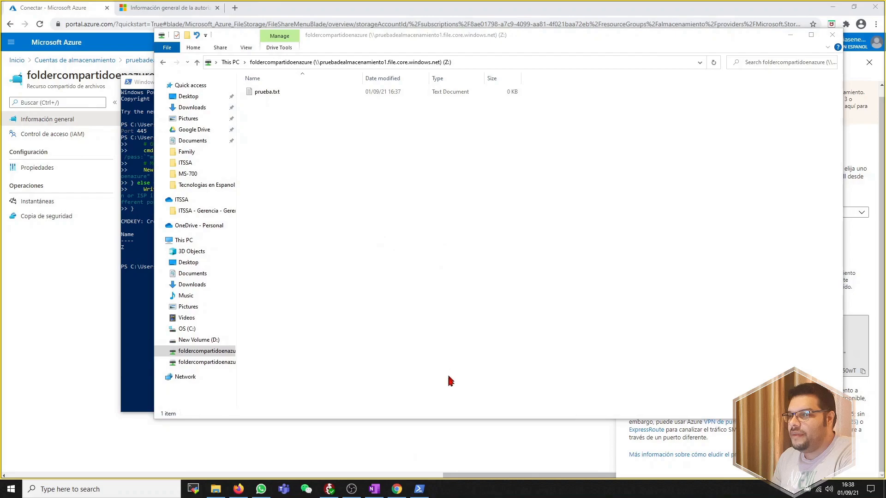
{"action": "left_click", "coordinate": [397, 489]}
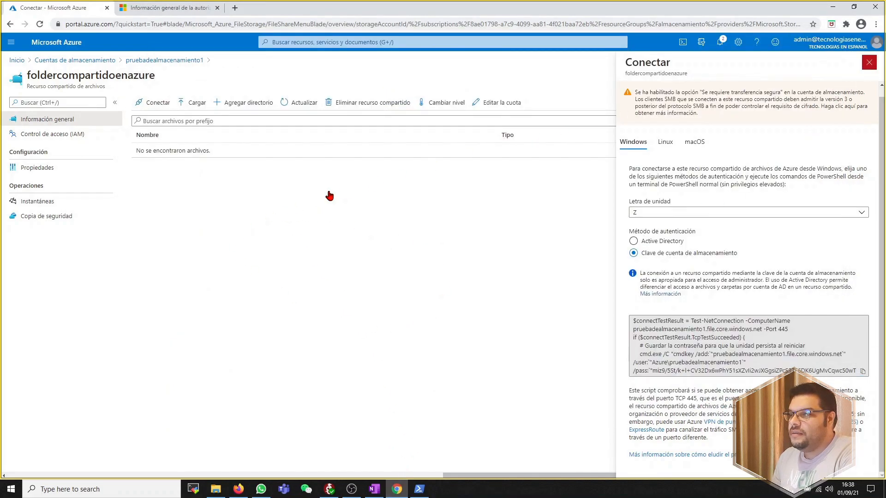
{"action": "key", "text": "Escape"}
{"action": "left_click", "coordinate": [303, 102]}
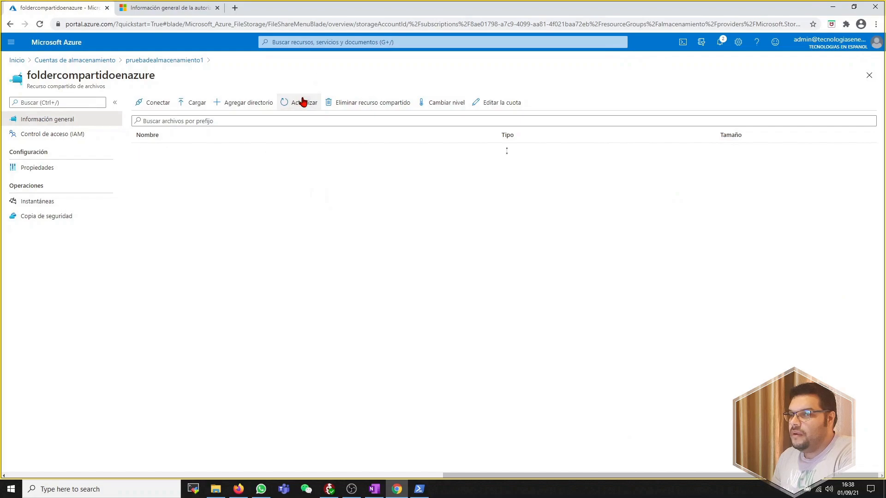